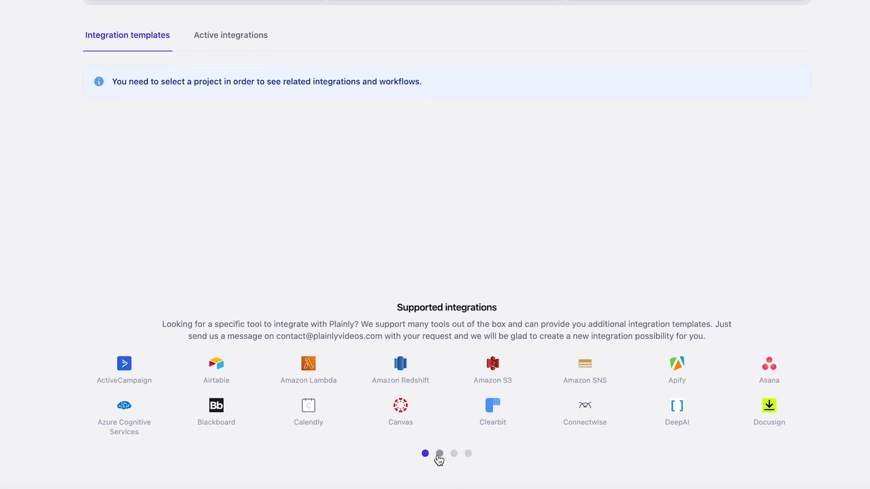
Page to the last supported integrations, then play the render comp to the full title frame
left_click(439, 453)
left_click(458, 469)
left_click(477, 476)
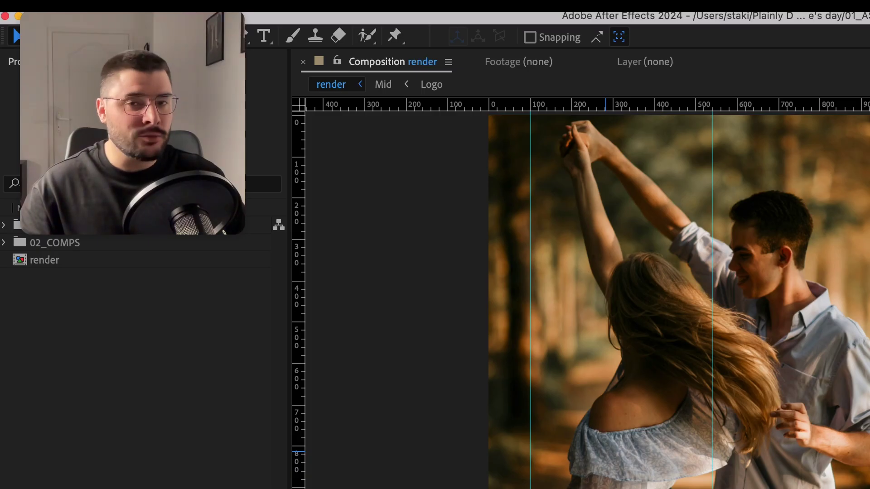
key("space")
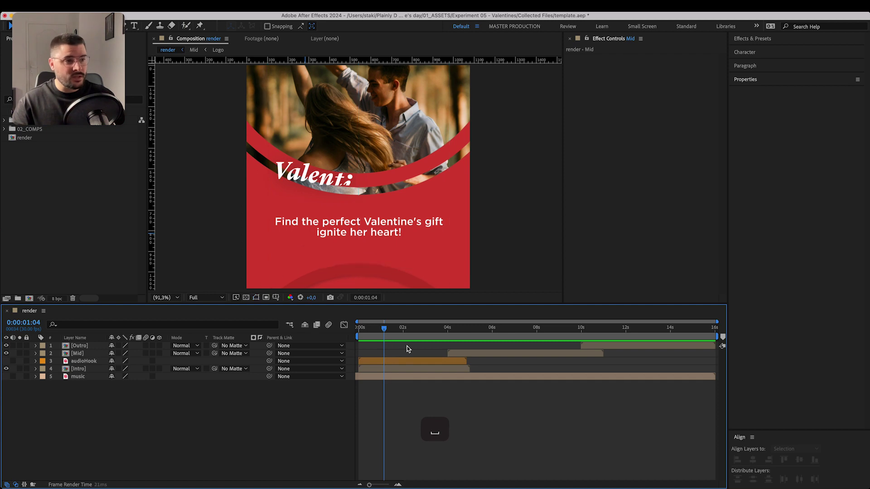
left_click(401, 329)
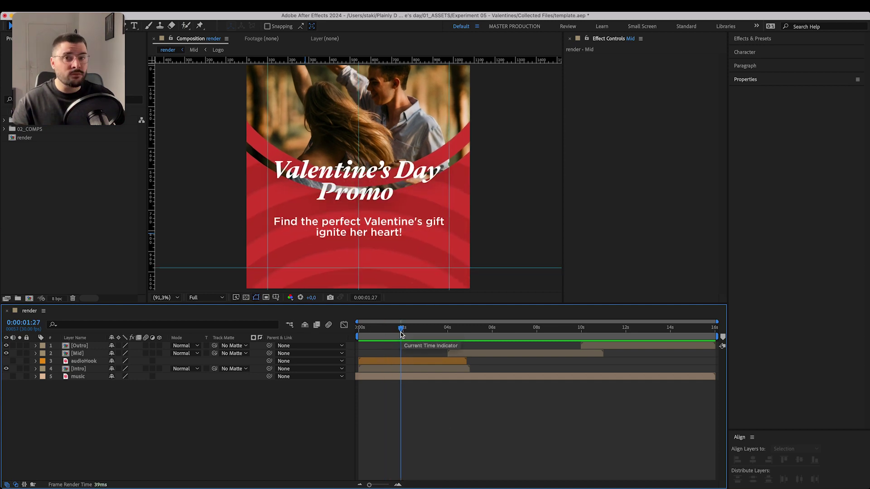
Inspect the Intro precomp at 0:00:02:08, then return to the render comp and play it
double_click(402, 369)
left_click_drag(403, 335, 466, 332)
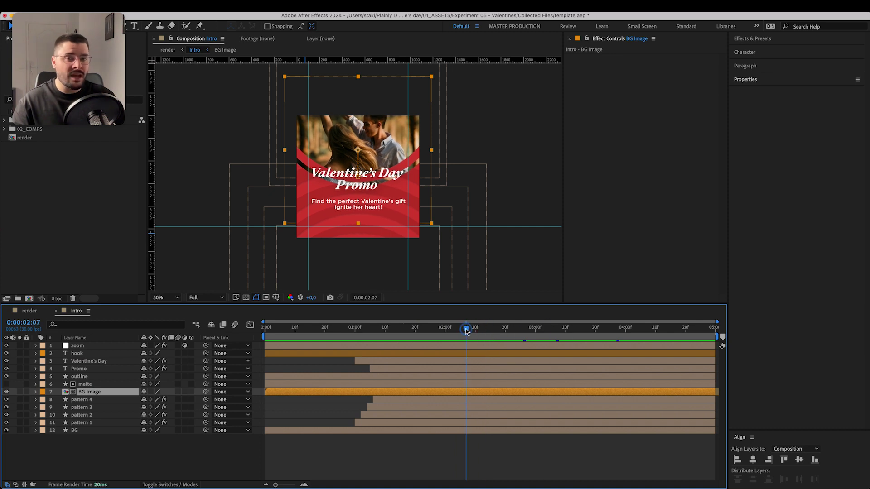
key("shift+Escape")
key("space")
Inspect the Mid precomp's price and image1 layers, scrub through the second sneaker and outro, then preview everything
double_click(496, 354)
left_click(108, 414)
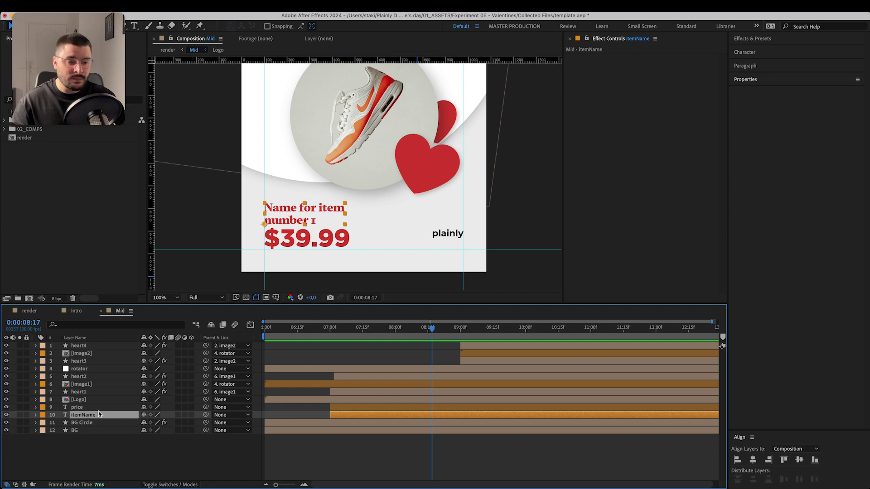
left_click(97, 406)
left_click(88, 385)
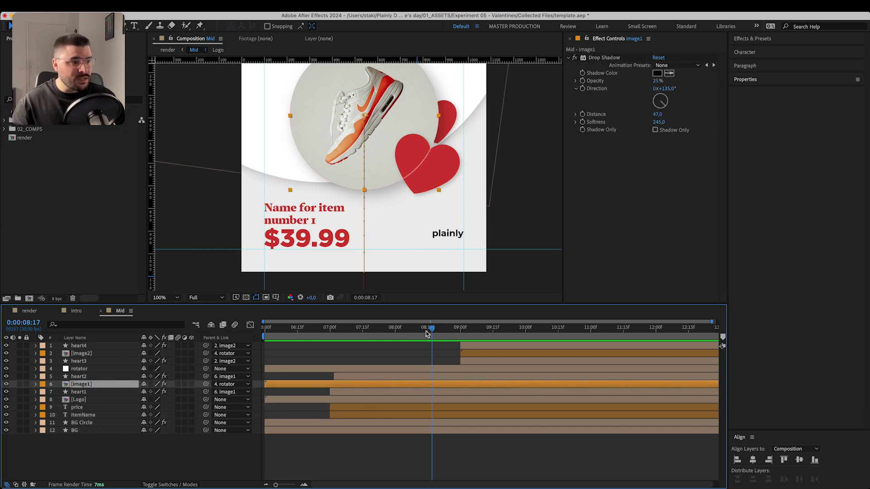
left_click_drag(426, 334, 542, 333)
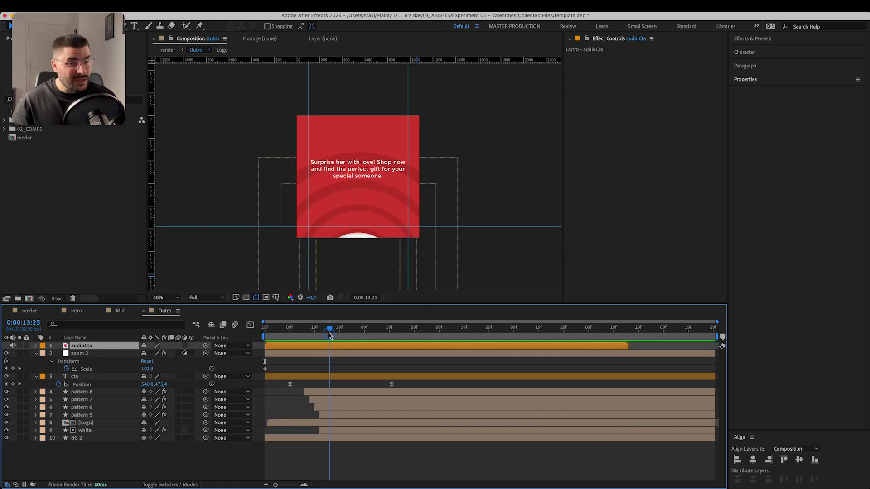
left_click_drag(330, 334, 476, 338)
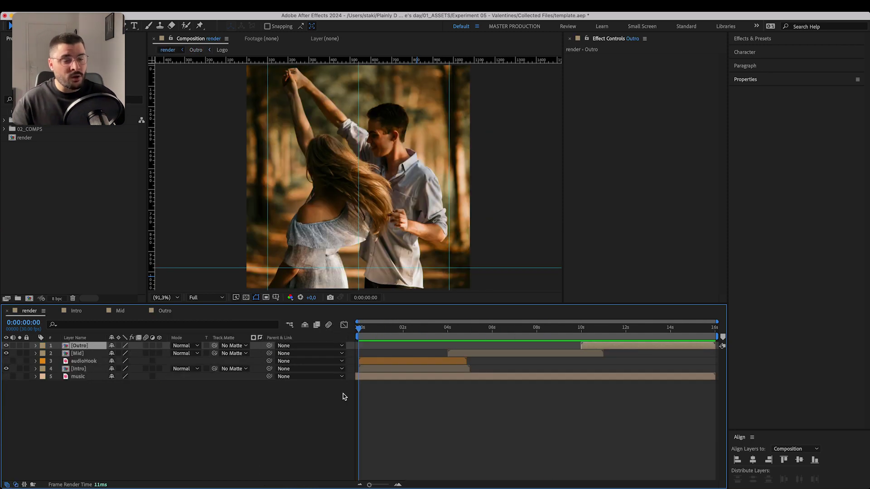
key("space")
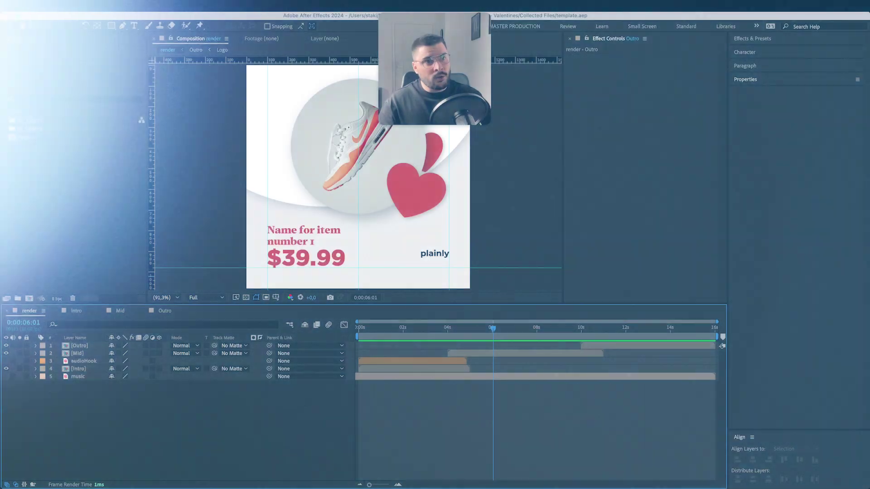
Collect the project's files into a Collected folder with File > Dependencies > Collect Files
left_click(74, 5)
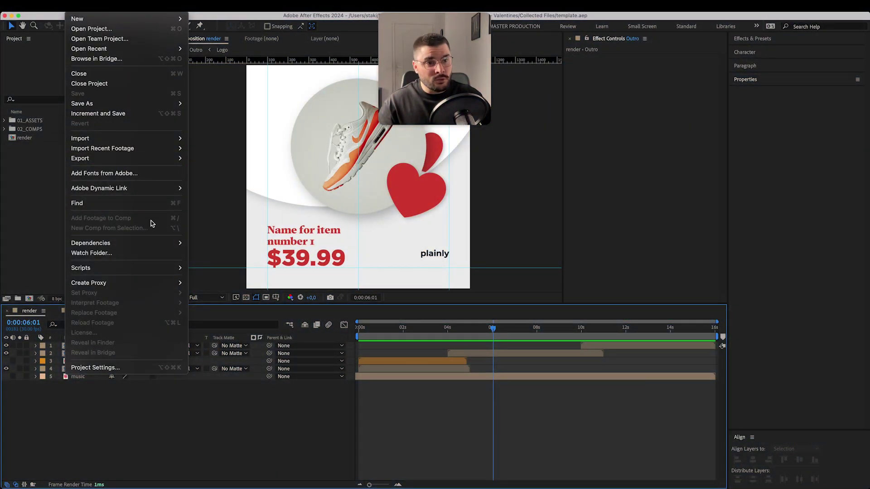
mouse_move(148, 243)
left_click(226, 244)
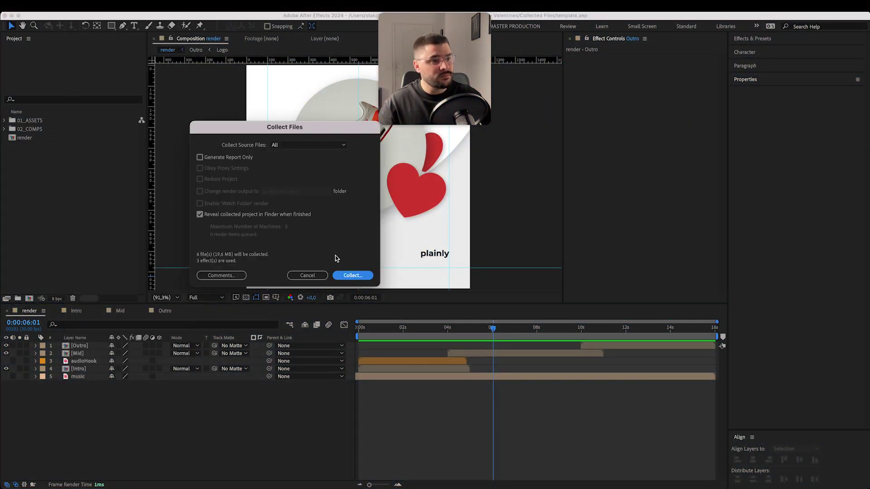
key("Return")
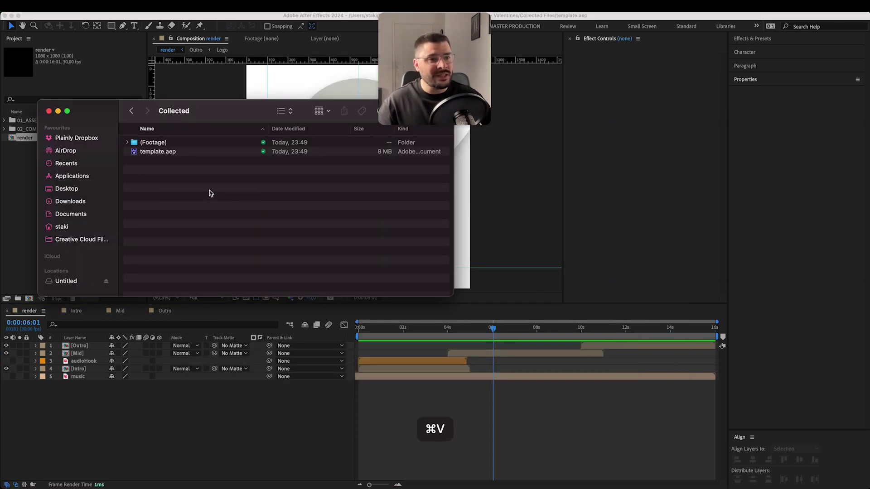
Paste the four font files into the Collected folder and compress all six items into a ZIP
key("super+v")
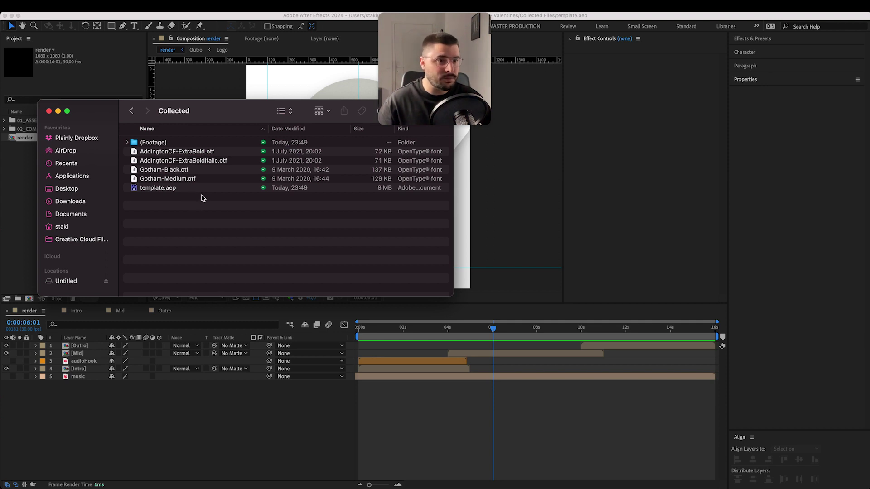
key("super+a")
right_click(174, 187)
left_click(203, 264)
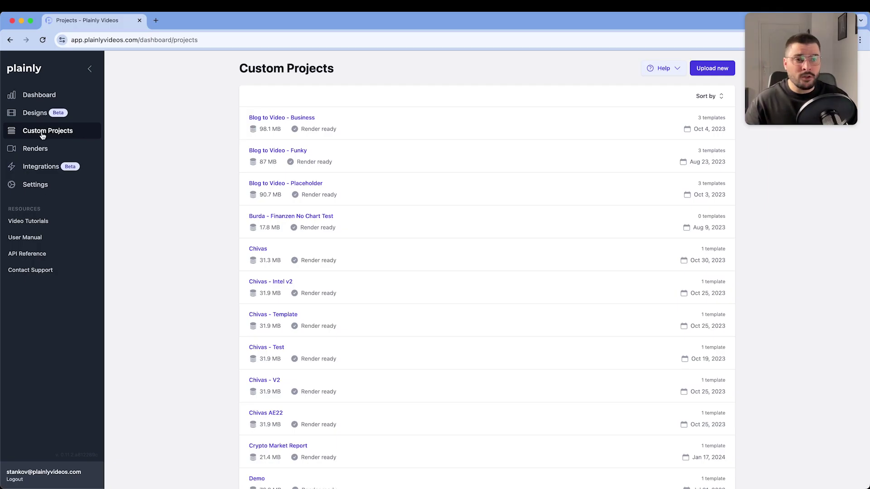
Upload Collected/template.zip to Plainly as a new custom project named Valentines
left_click(704, 69)
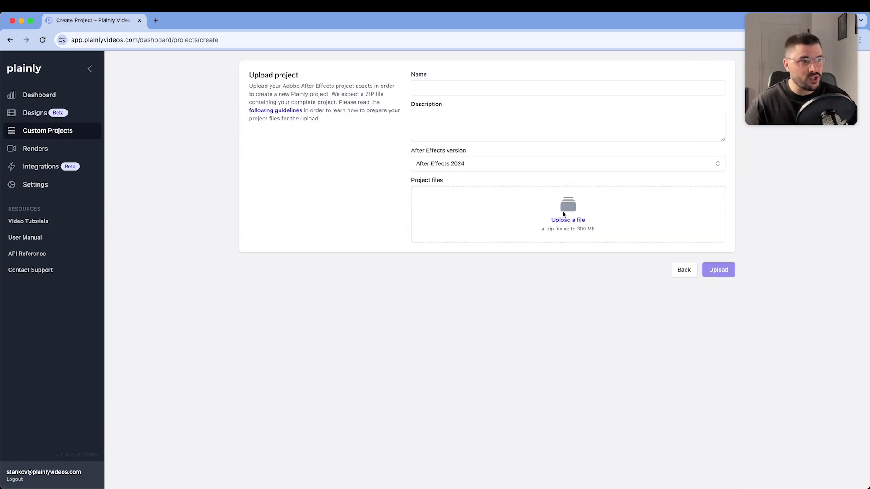
left_click(570, 220)
left_click(456, 162)
left_click(462, 214)
double_click(271, 205)
left_click(218, 252)
double_click(218, 252)
type("Valentines")
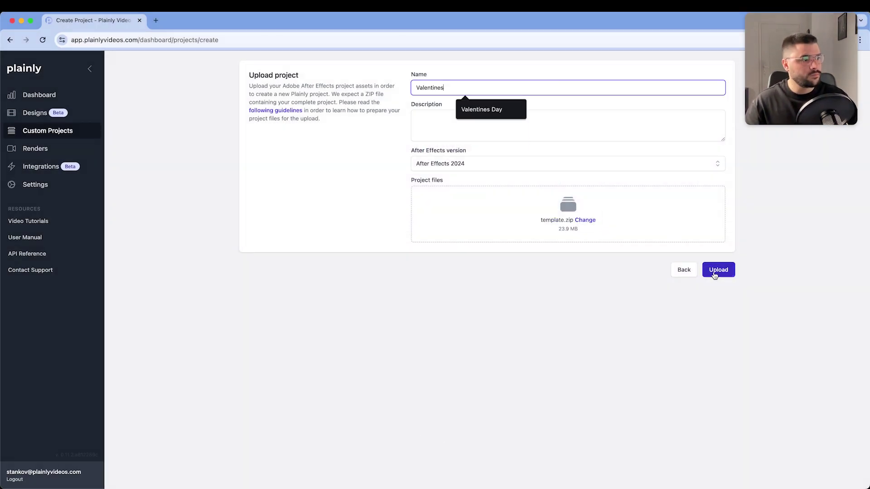
left_click(715, 270)
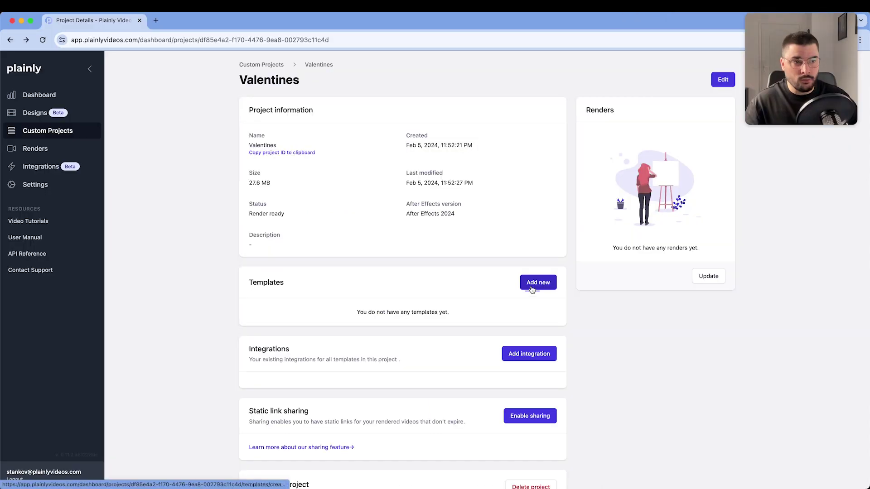
Add a template named 'template' using the render composition and proceed to layer parametrization
left_click(536, 284)
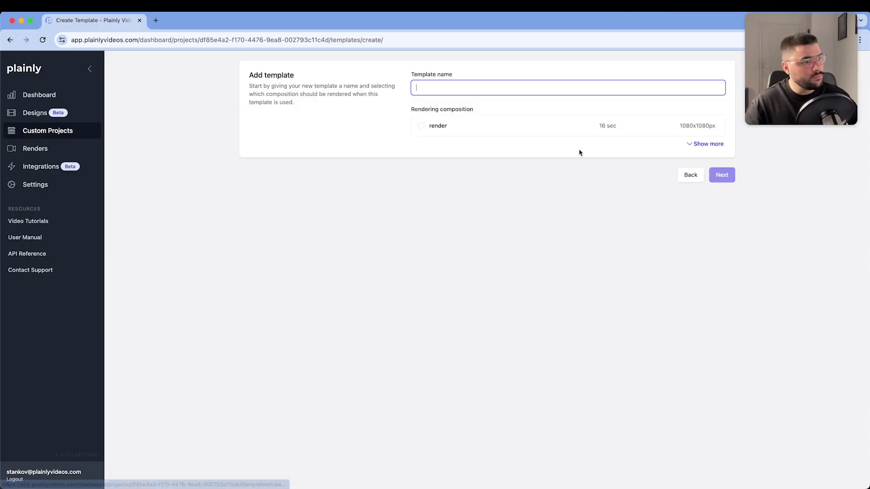
left_click(437, 126)
left_click(444, 89)
type("template")
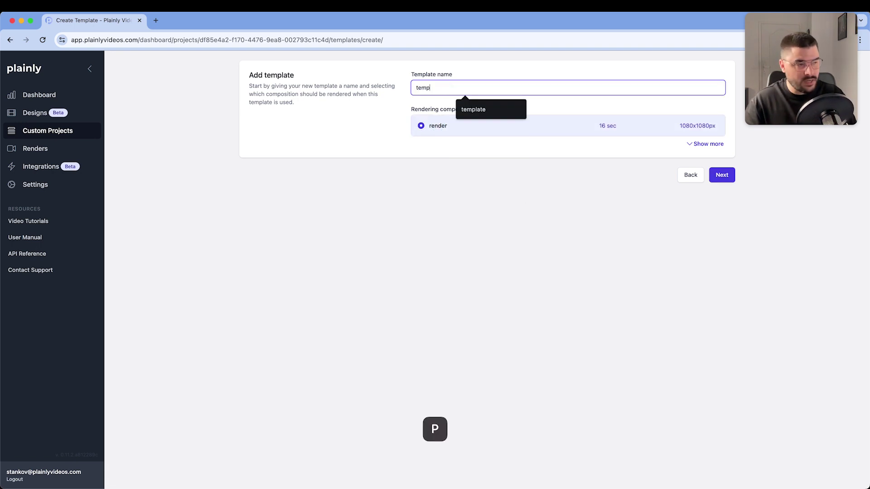
left_click(721, 175)
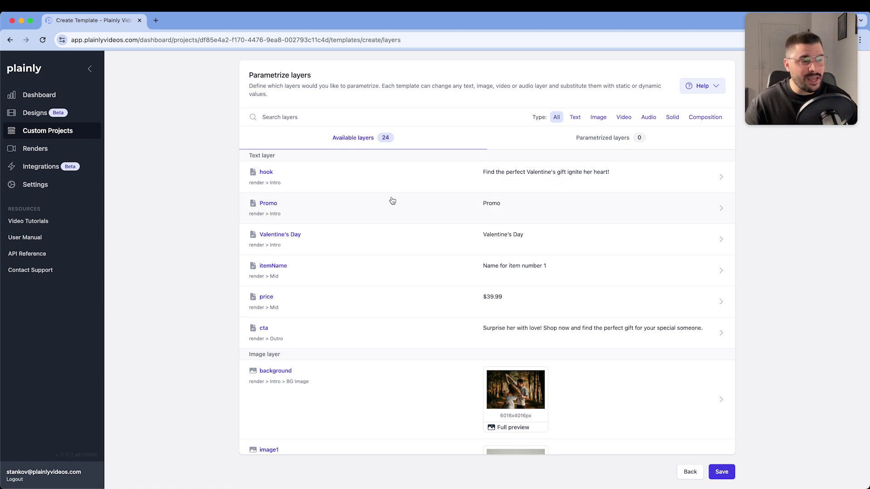
Make the hook, itemName and next text layer dynamic parameters
left_click(341, 185)
key("Return")
left_click(317, 270)
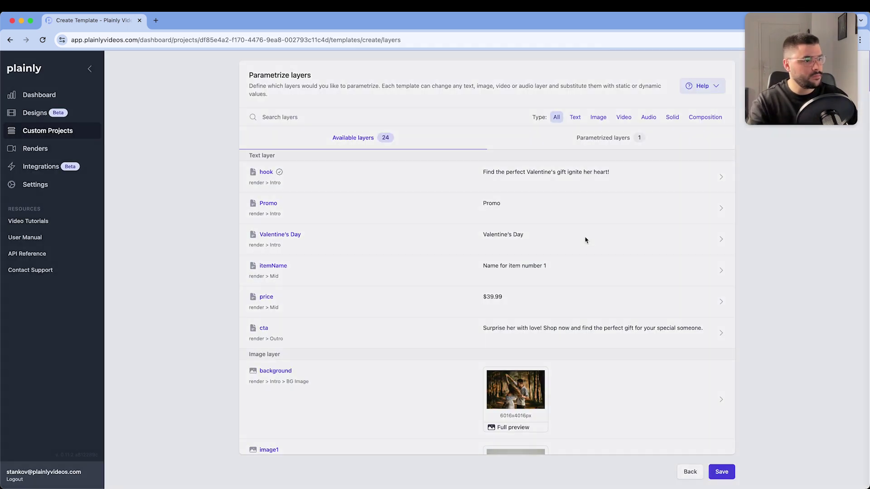
key("Return")
left_click(595, 238)
key("Return")
Make another layer, plus the background and image1 layers, dynamic and begin on image2
scroll(390, 278, "down", 2)
left_click(622, 242)
scroll(369, 232, "down", 3)
key("Return")
left_click(467, 244)
key("Return")
scroll(351, 243, "down", 2)
left_click(407, 258)
key("Return")
left_click(406, 320)
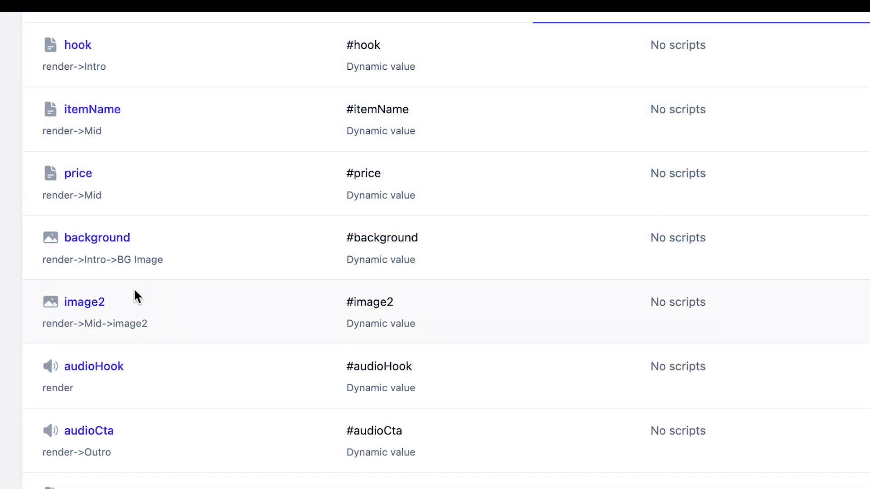
scroll(221, 464, "down", 4)
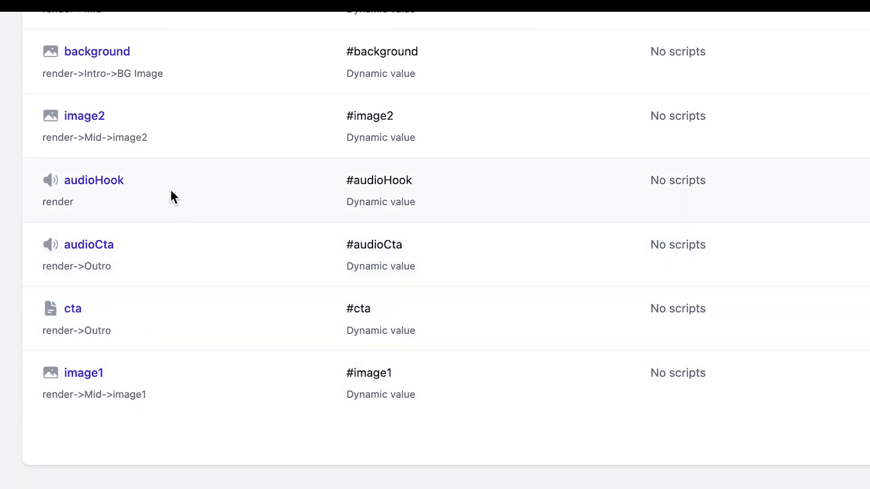
scroll(108, 121, "up", 4)
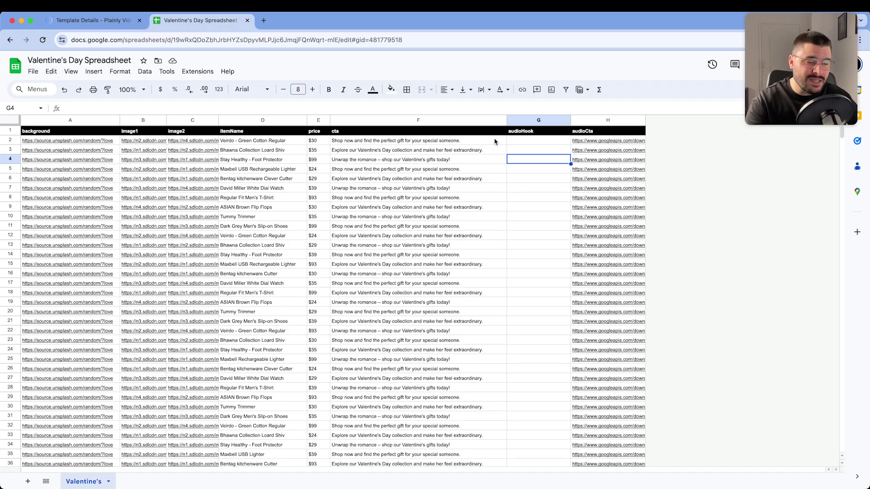
left_click_drag(528, 143, 515, 266)
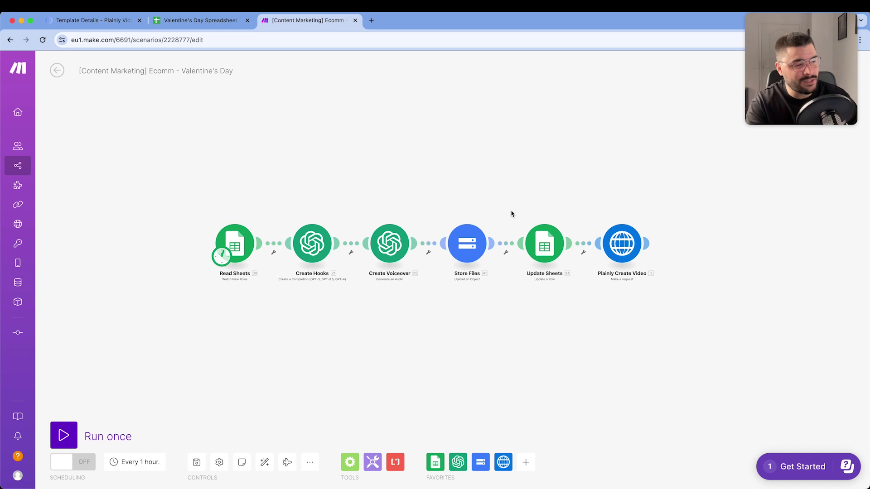
scroll(512, 214, "right", 2)
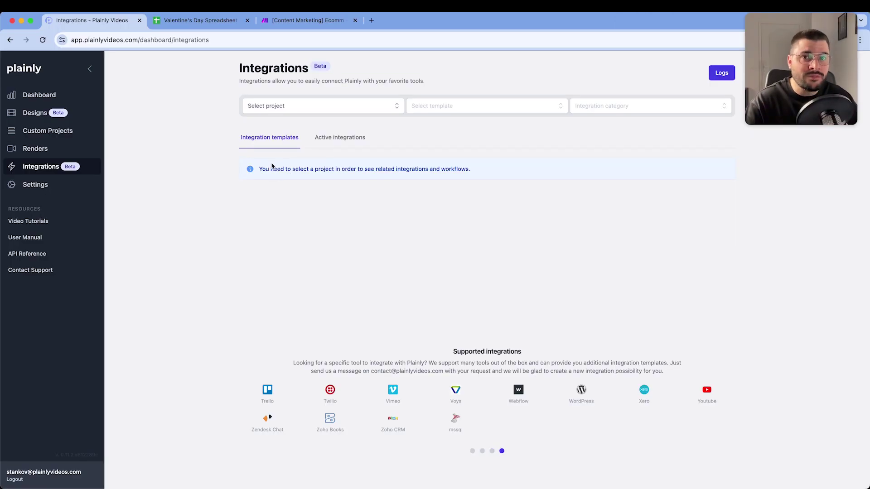
Select the Valentines Day project on the Integrations page
left_click(278, 105)
scroll(285, 154, "down", 5)
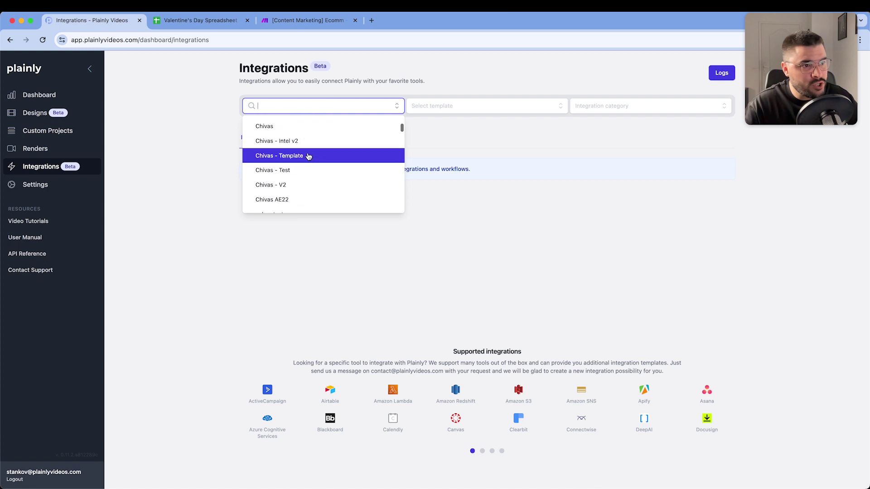
scroll(294, 135, "up", 5)
left_click(306, 118)
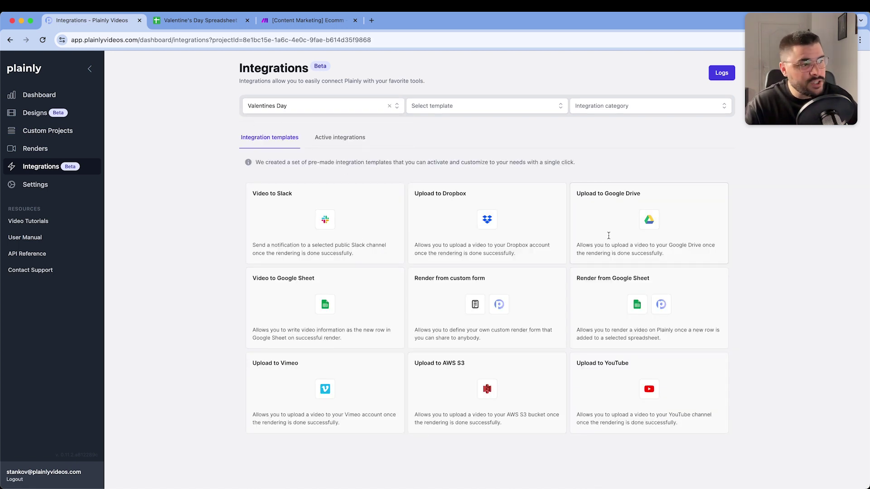
Start an Upload to Google Drive integration saving renders into the Valentines folder
left_click(624, 214)
left_click(410, 226)
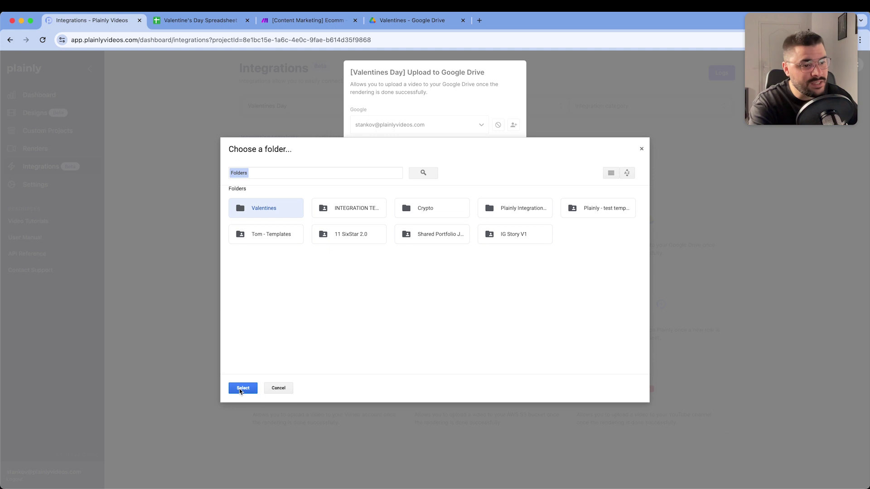
left_click(242, 388)
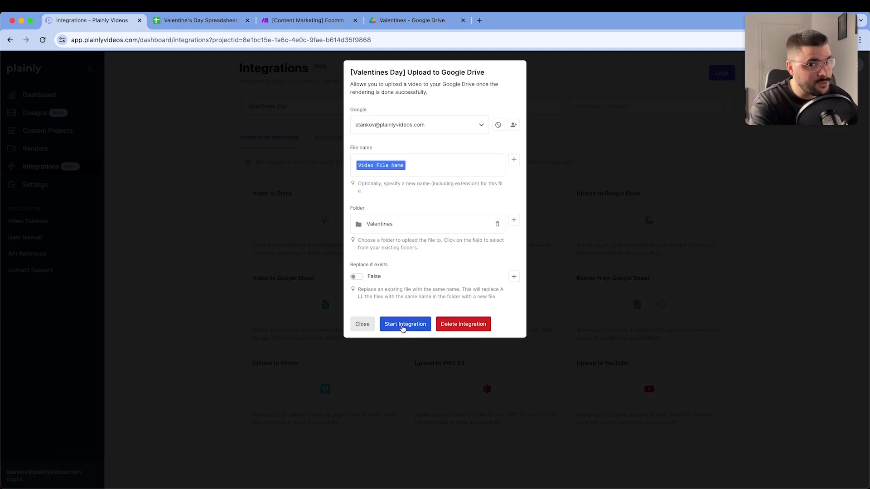
left_click(402, 326)
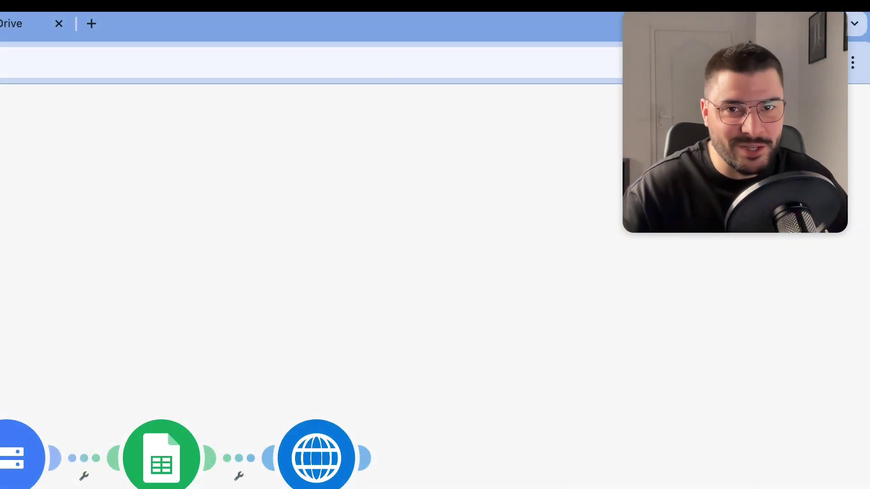
Run the Valentine's Day Make scenario once
left_click(64, 436)
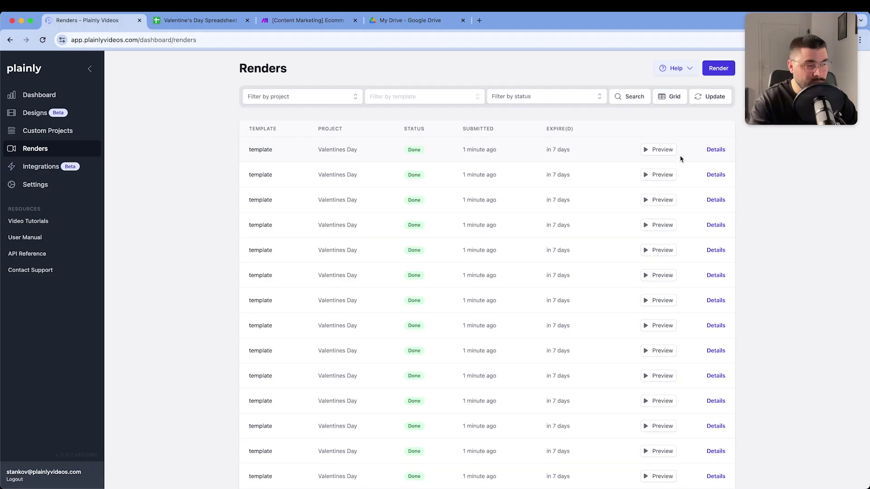
Preview a Done Valentines Day render in a new tab
left_click(661, 150)
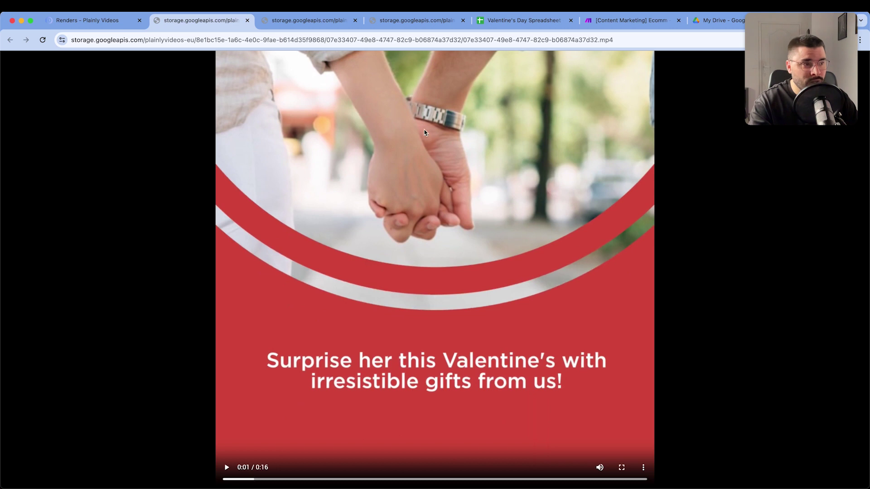
Skip through the T-shirt promo video to its closing scene, then scroll the Valentines Drive folder's mp4s
left_click(381, 480)
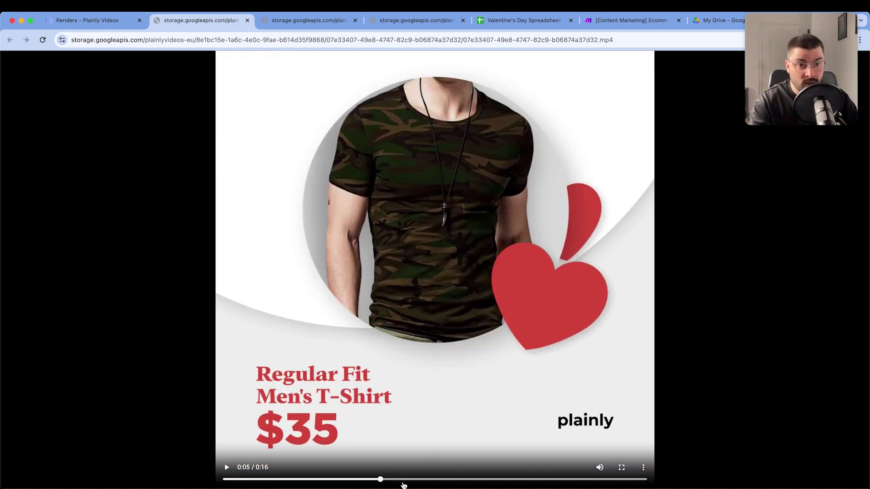
left_click(454, 480)
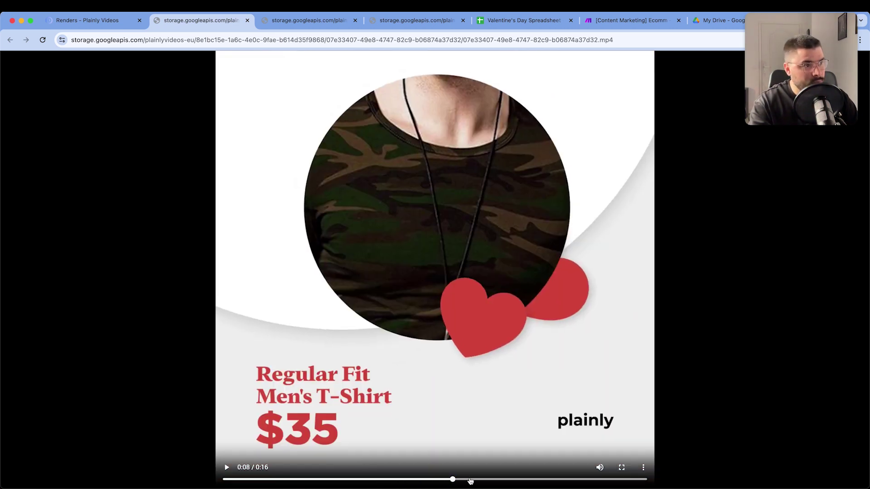
left_click(517, 480)
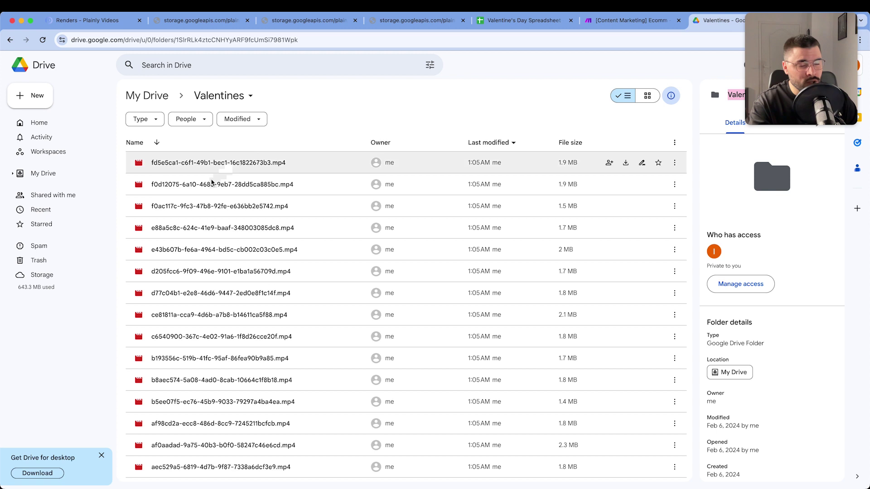
scroll(288, 205, "down", 5)
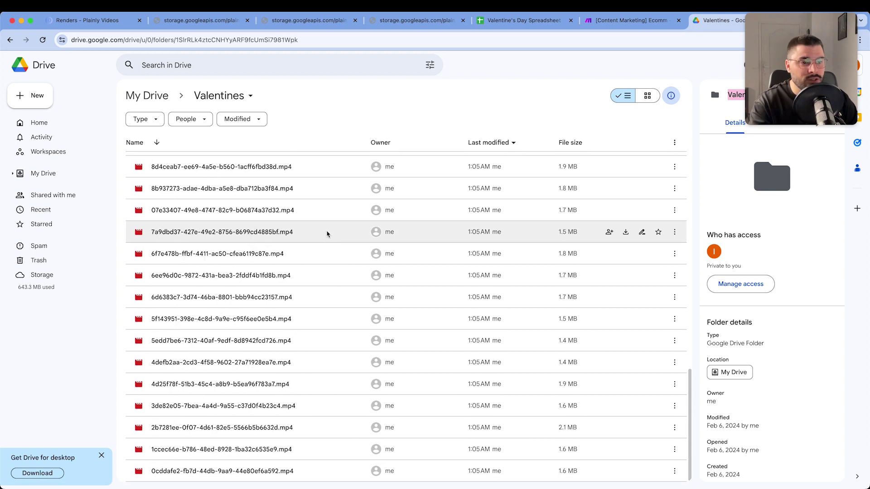